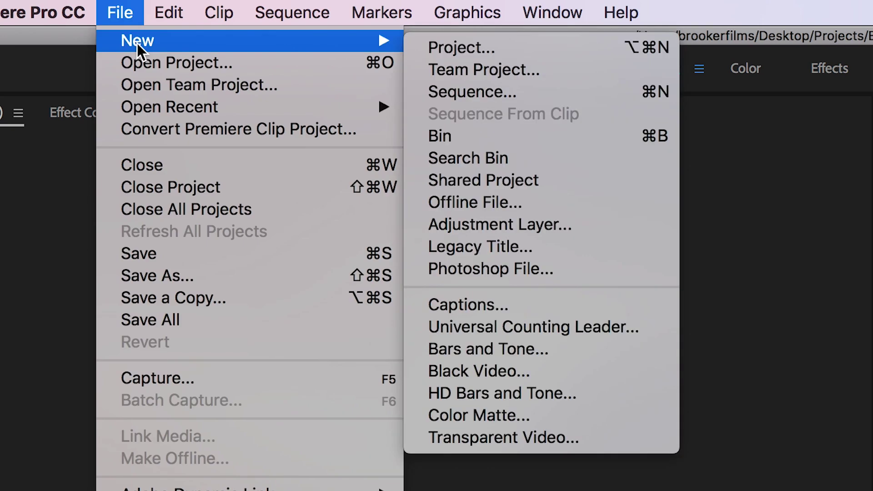
Create a new sequence named DoubleExposure from the custom 1080 preset, checking its settings first
click(409, 91)
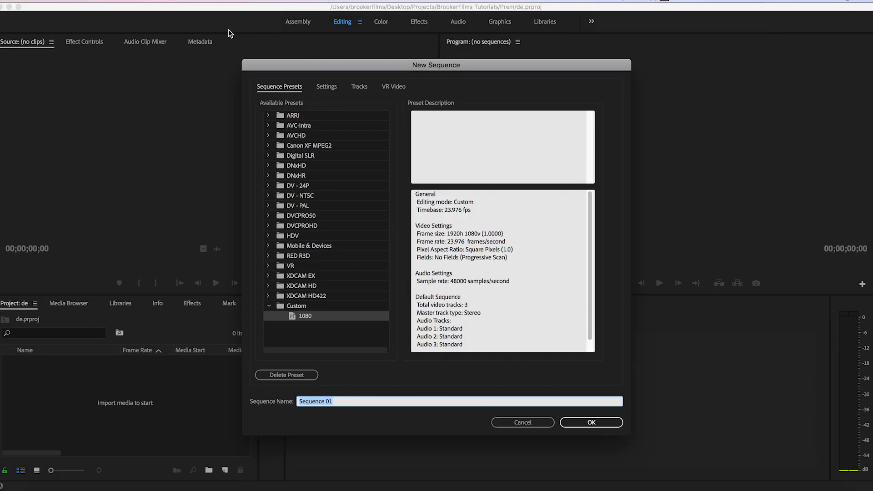
text(D)
text(oubleExp)
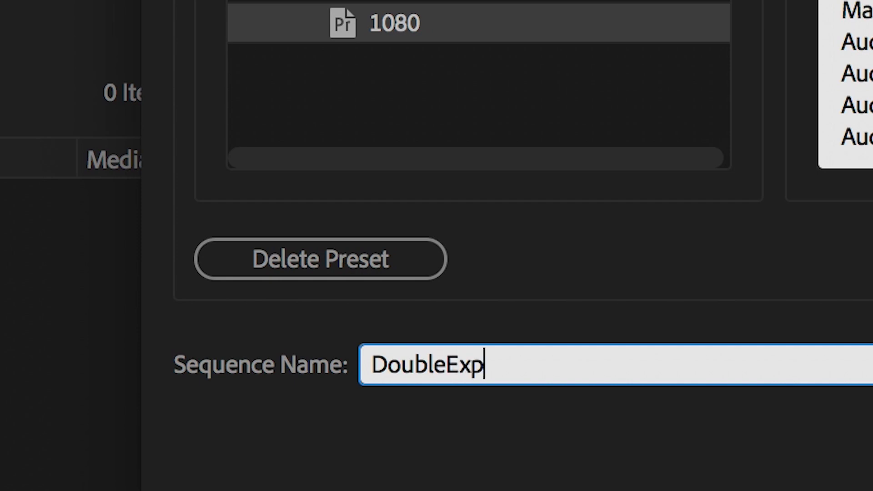
text(osure)
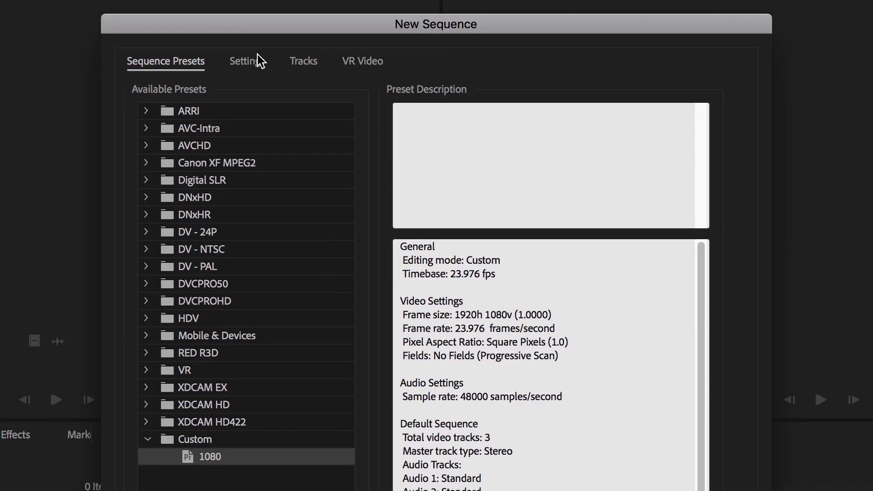
click(256, 58)
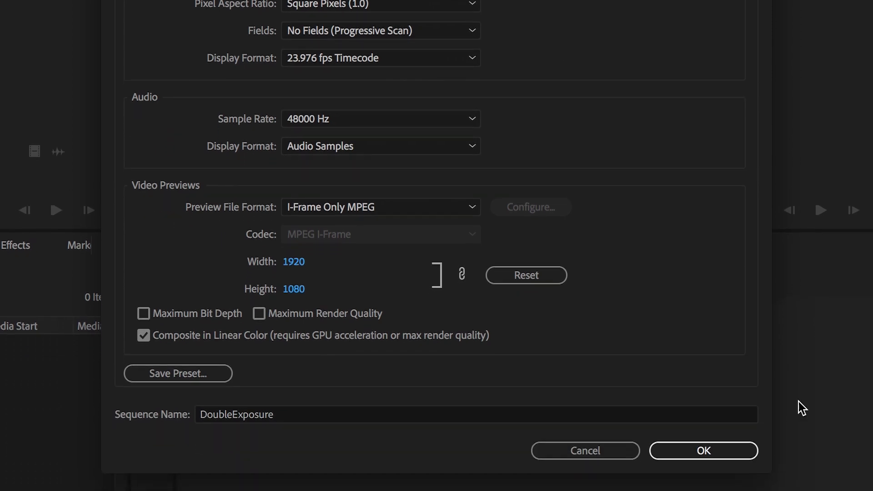
click(708, 451)
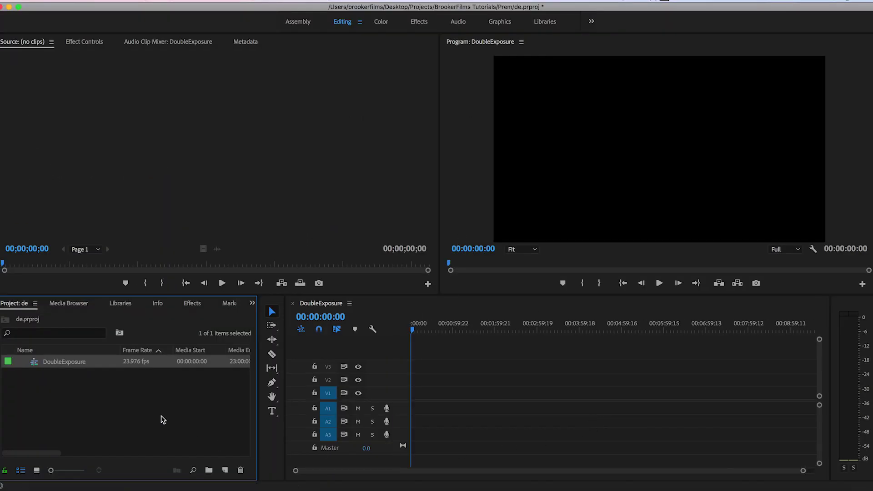
Import the footage 125_1850.MXF, close its own 125_1850 sequence, and place the clip at the start of the DoubleExposure sequence
right_click(175, 409)
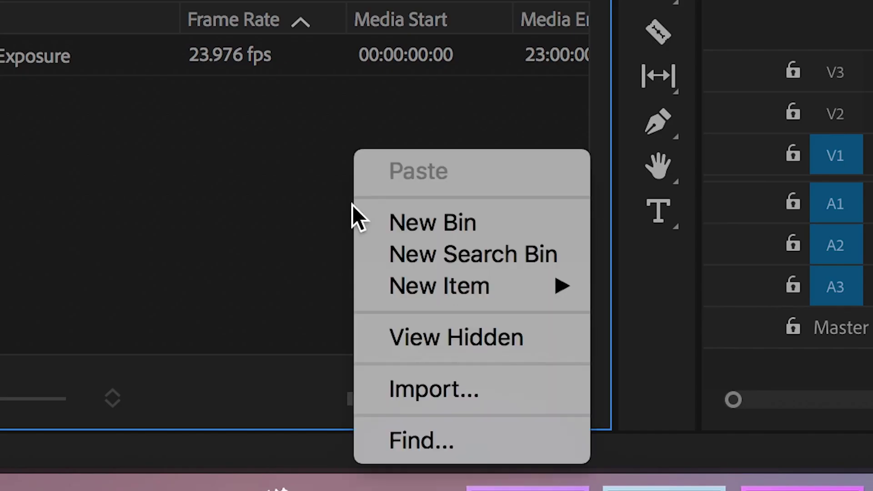
click(476, 376)
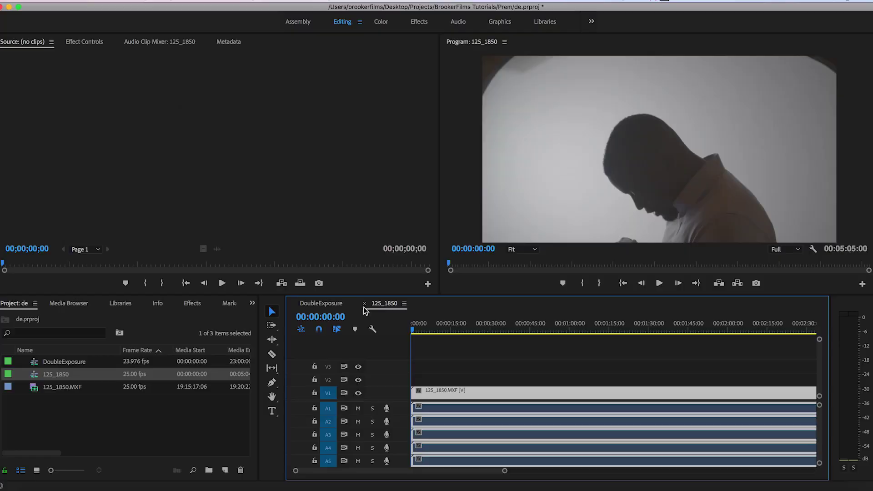
click(364, 304)
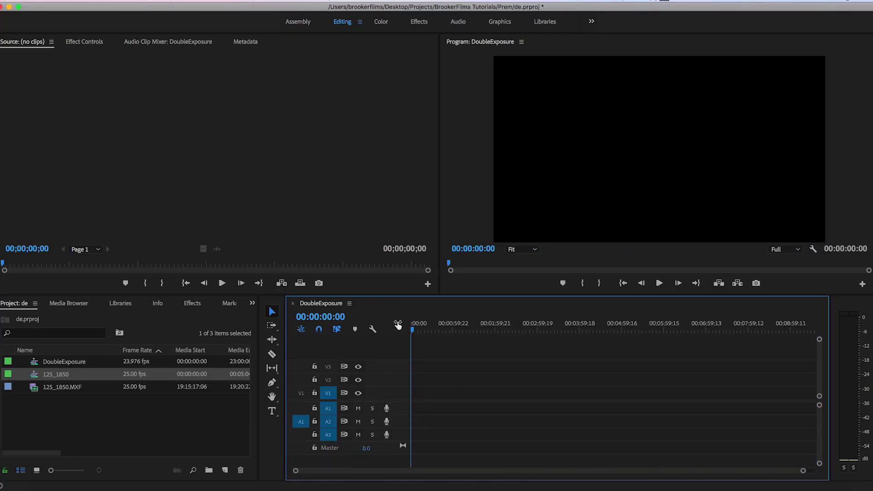
key(super+v)
At 00:04:42:02, reframe the silhouette footage to scale 59 and position 1024, 463
drag(484, 331, 609, 331)
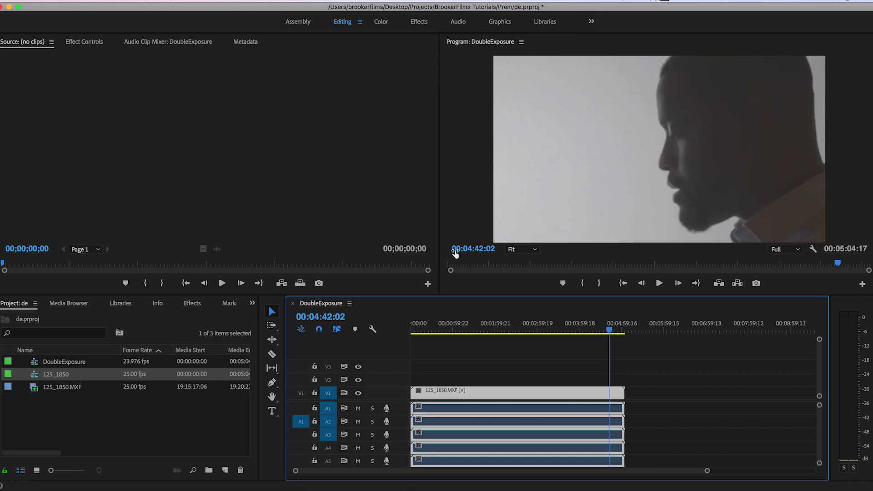
click(75, 46)
drag(181, 109, 198, 96)
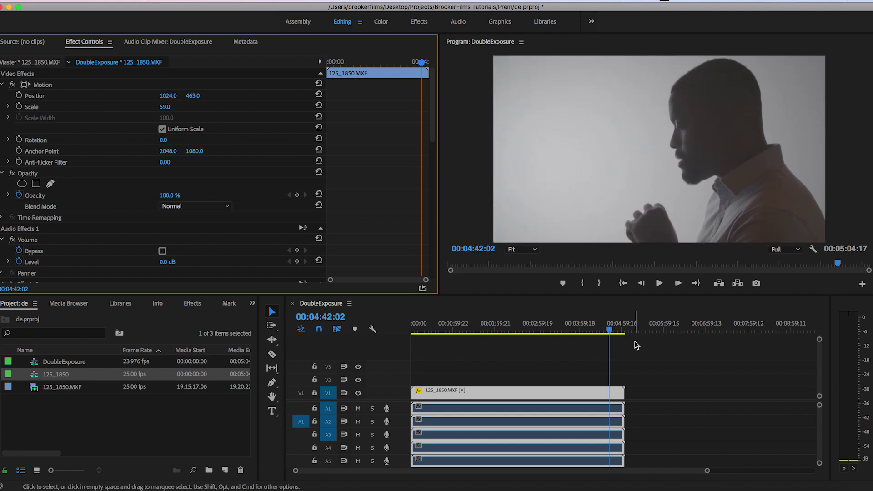
Find the Levels effect by searching for "lev" and apply it to the footage clip
click(192, 303)
click(148, 59)
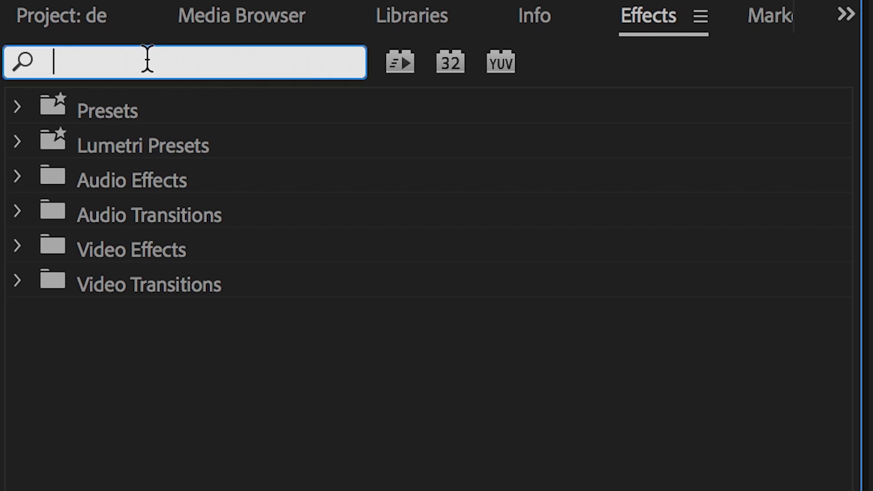
text(lev)
double_click(147, 317)
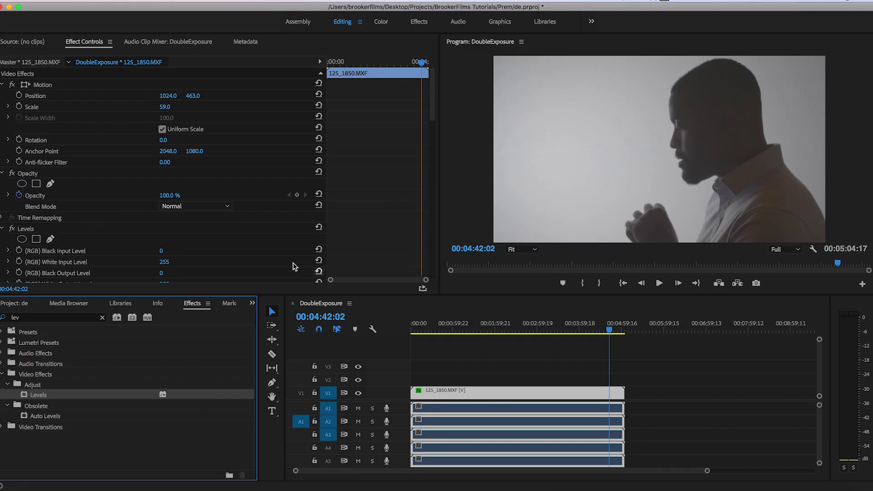
Set the clip's RGB Black Input Level to 78 and RGB White Input Level to 137 for a strong silhouette
scroll(227, 252, down, 3)
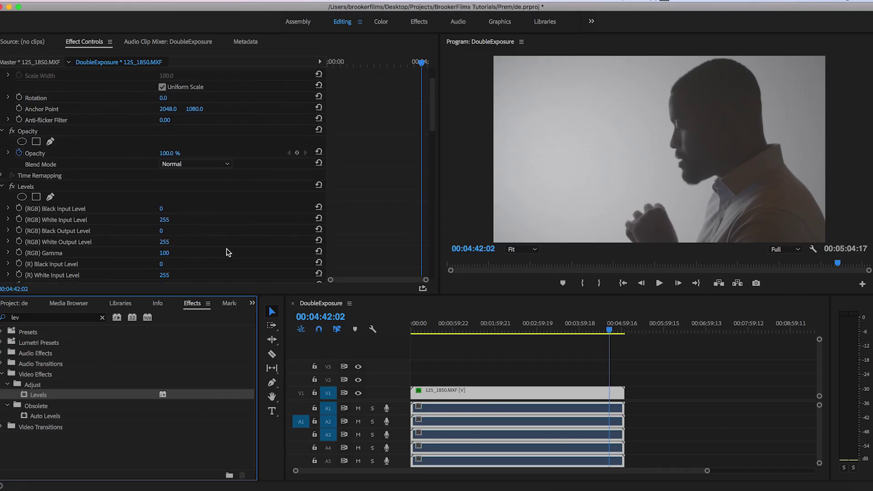
drag(165, 219, 132, 220)
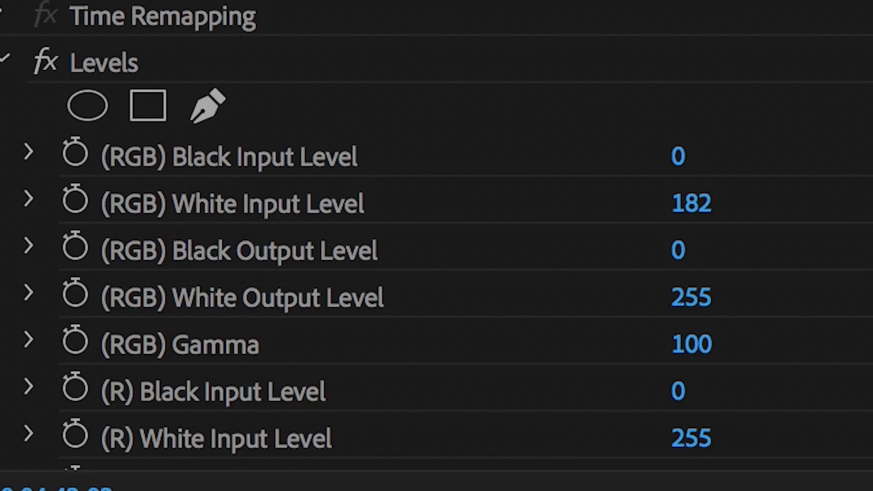
drag(685, 156, 813, 156)
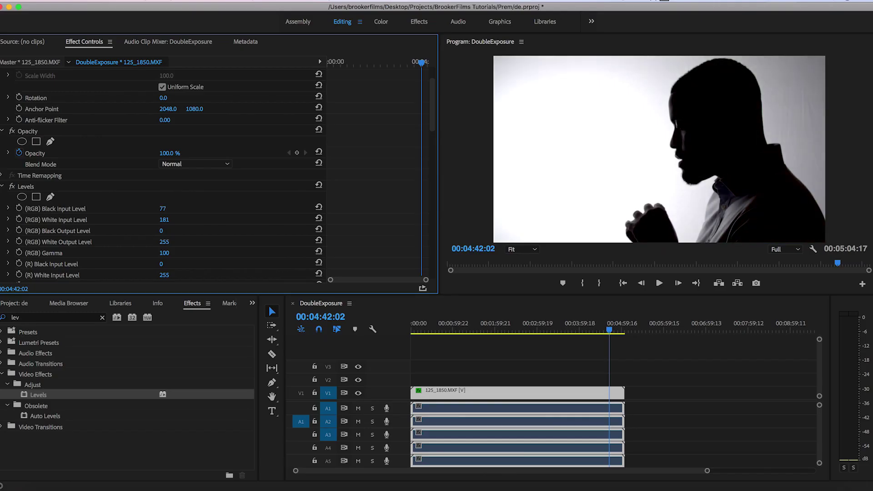
mouse_move(178, 208)
mouse_down()
mouse_move(149, 220)
mouse_move(167, 209)
mouse_up()
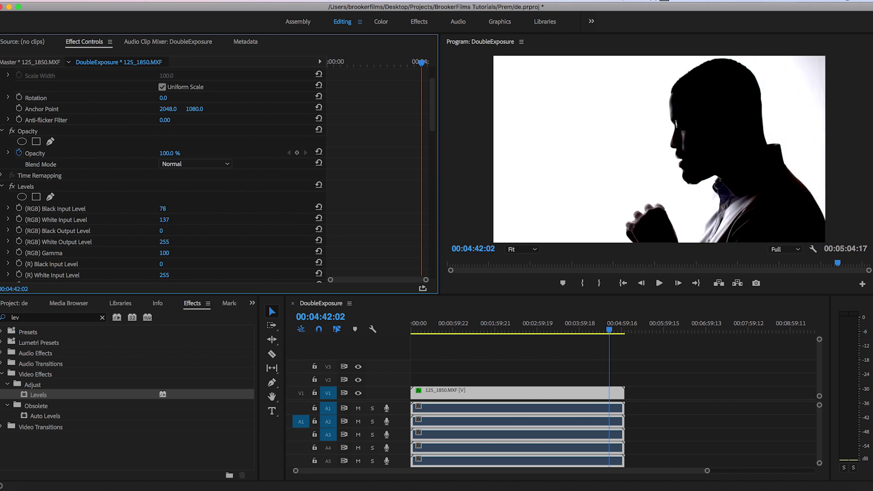
Unlink the footage's video from its audio and delete all of its audio clips from the sequence
click(587, 383)
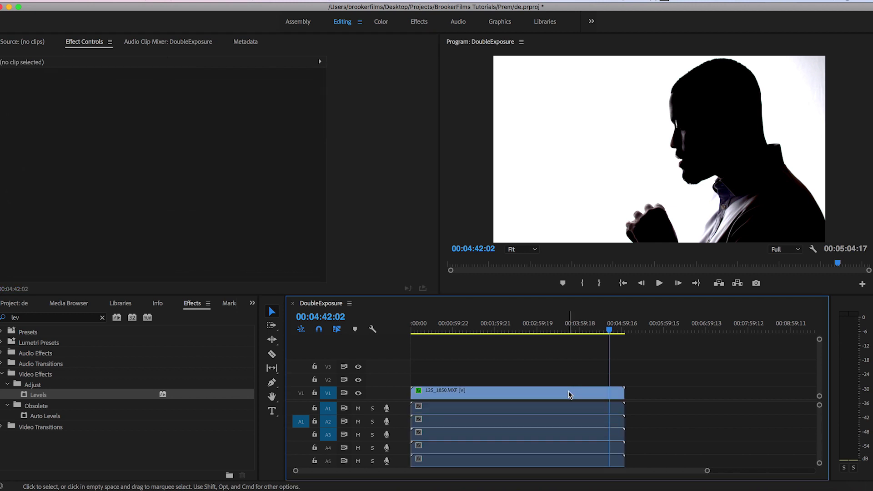
click(570, 394)
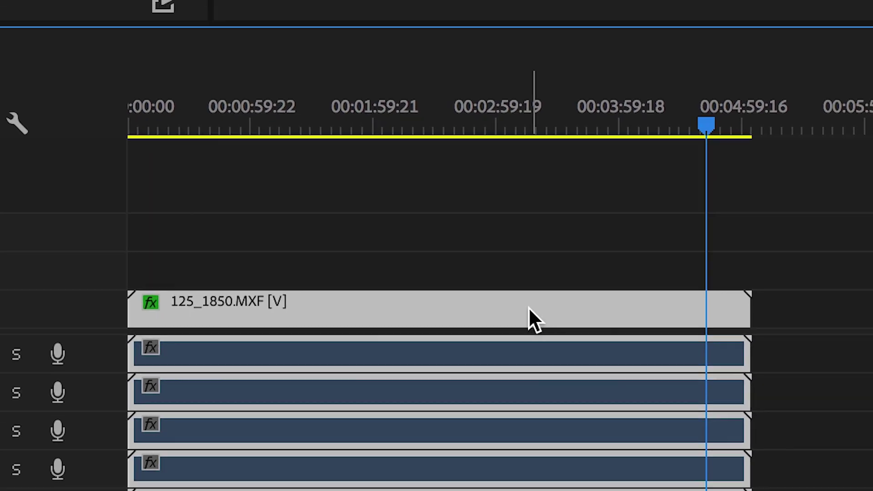
right_click(551, 396)
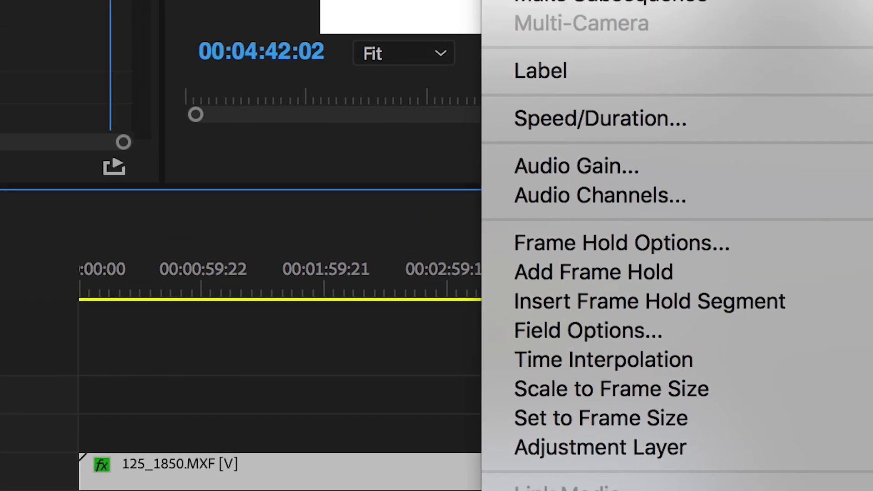
click(418, 143)
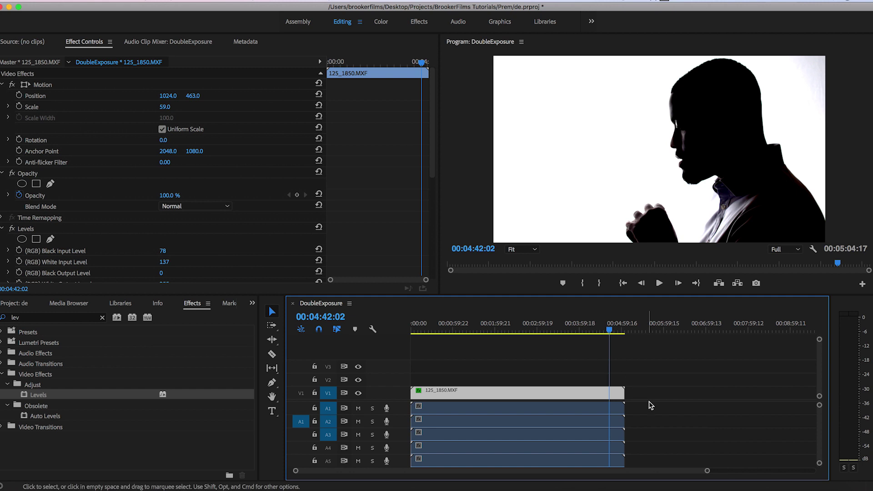
drag(650, 402, 491, 477)
key(Delete)
Move the 125_1850.MXF video clip from track V1 up to track V2
scroll(503, 438, up, 3)
scroll(584, 404, right, 1)
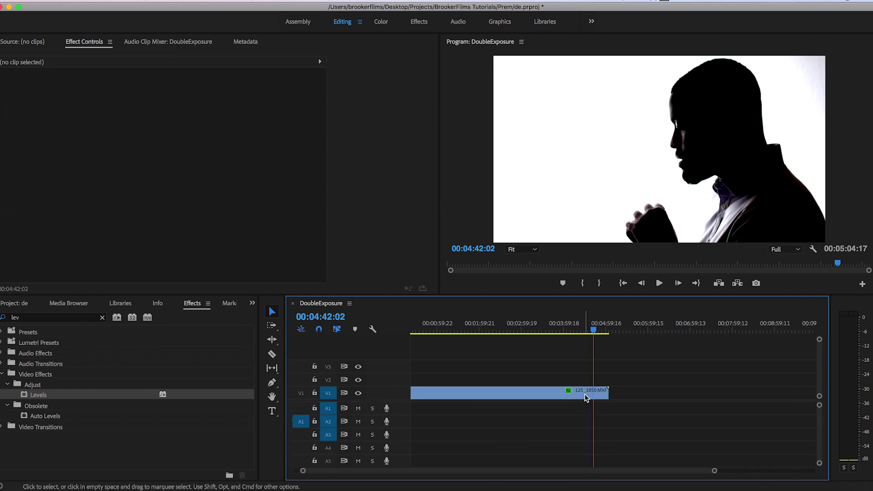
click(533, 394)
drag(513, 396, 510, 383)
click(509, 453)
Import the image _Z4A7821.jpg, place it on V1 beneath the footage around the playhead, and extend it to the footage's end
click(3, 304)
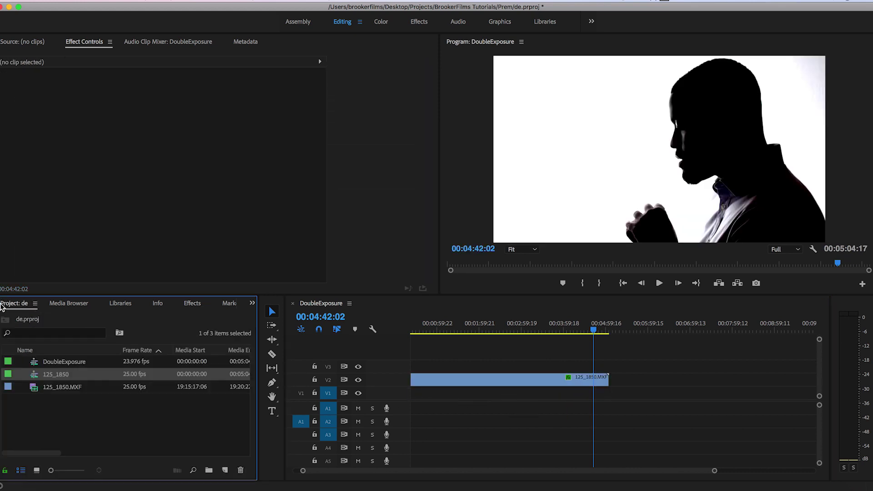
click(481, 424)
click(534, 384)
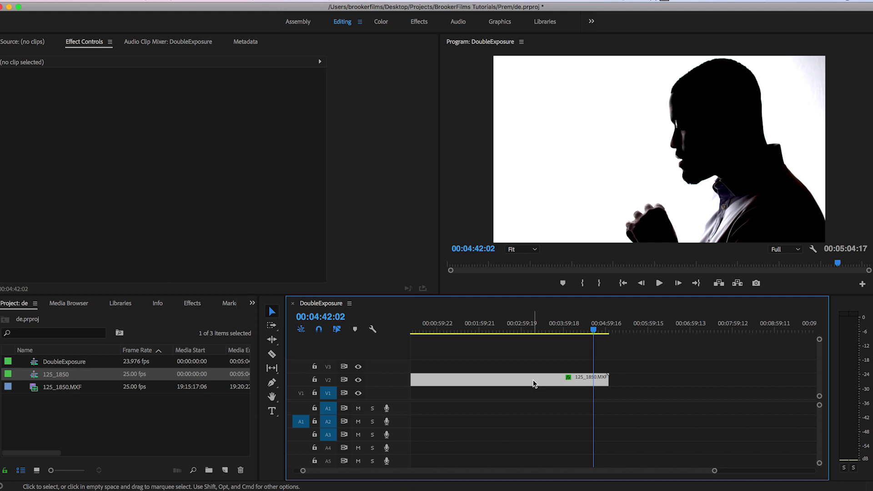
click(55, 490)
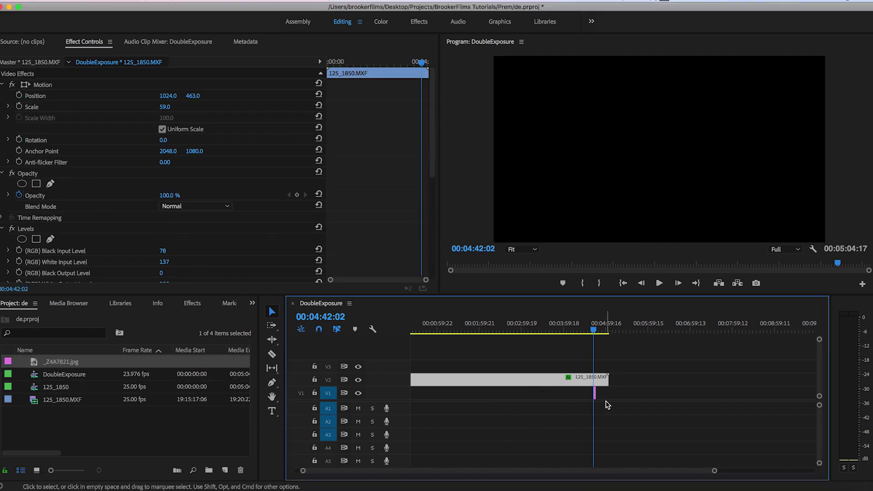
mouse_move(598, 392)
mouse_down()
mouse_move(611, 393)
mouse_move(600, 396)
mouse_up()
click(600, 394)
drag(601, 394, 608, 394)
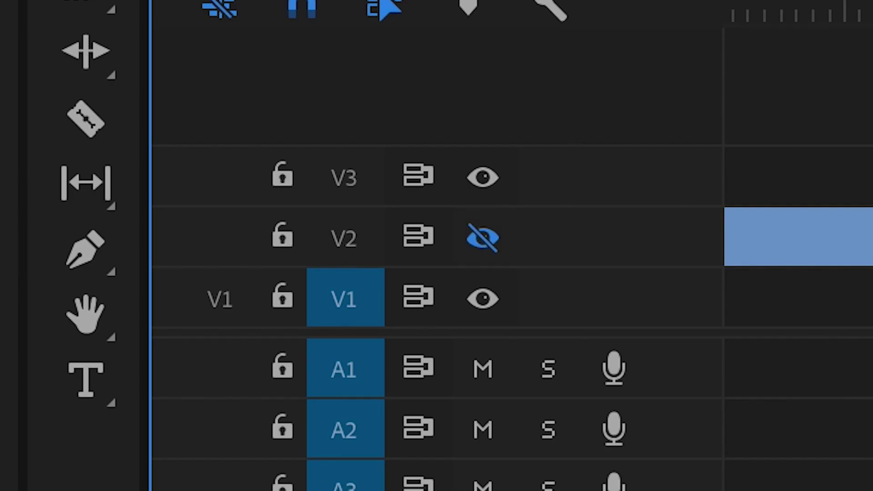
Reframe the still image to scale 64 and position 1364, 1184, and turn track V2's visibility back on
drag(660, 150, 682, 191)
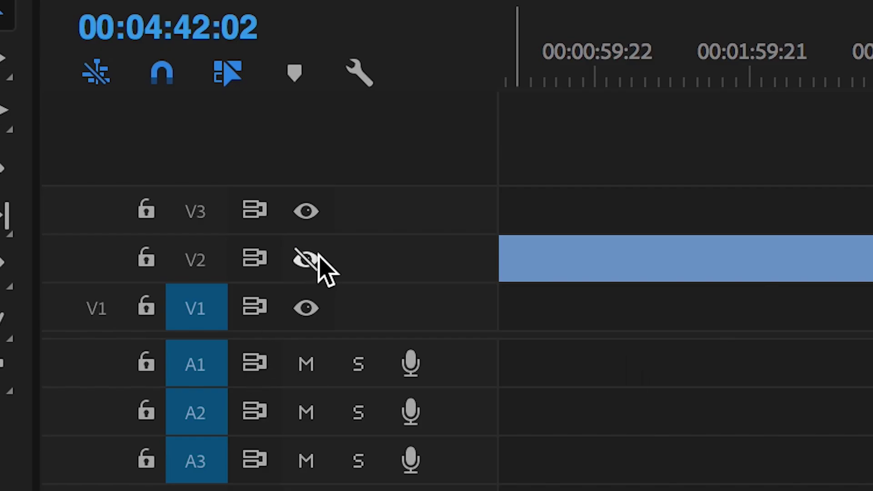
click(306, 259)
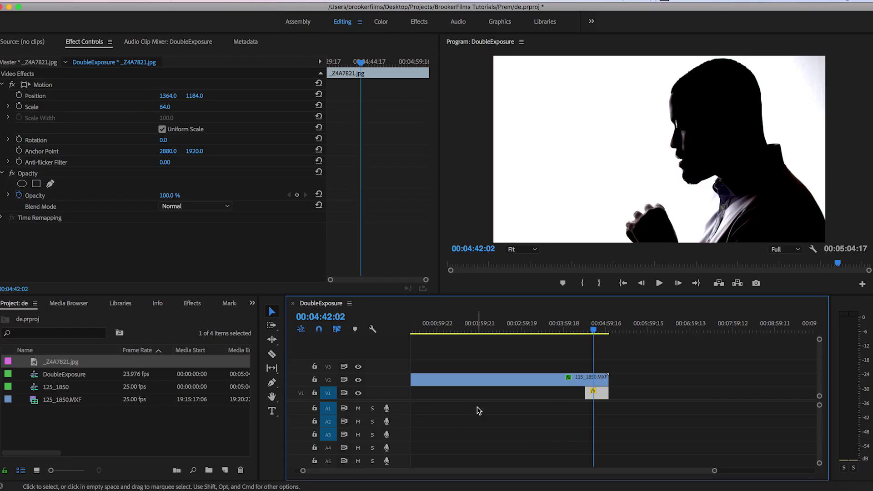
Set the V2 footage clip's blend mode to Screen and preview the double exposure
click(489, 386)
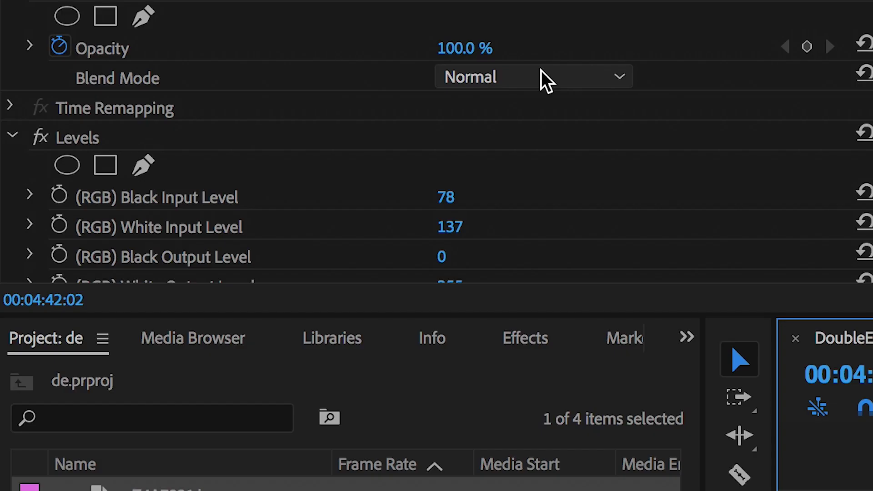
click(201, 206)
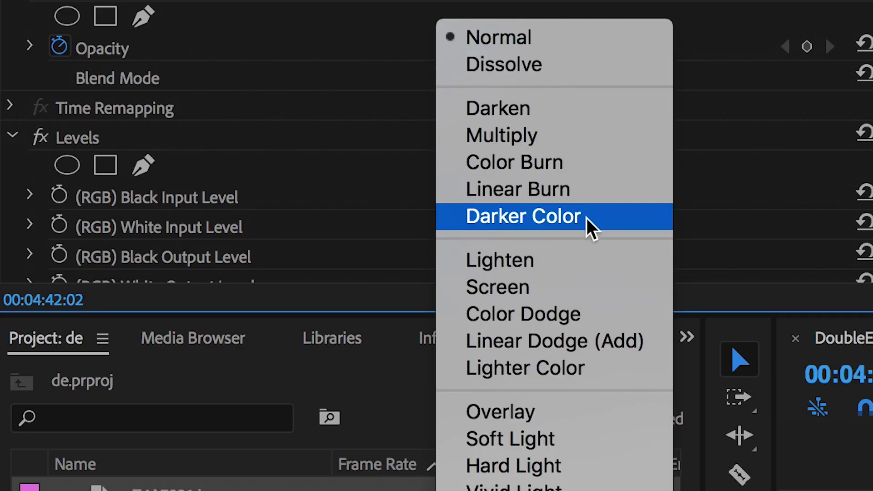
click(592, 279)
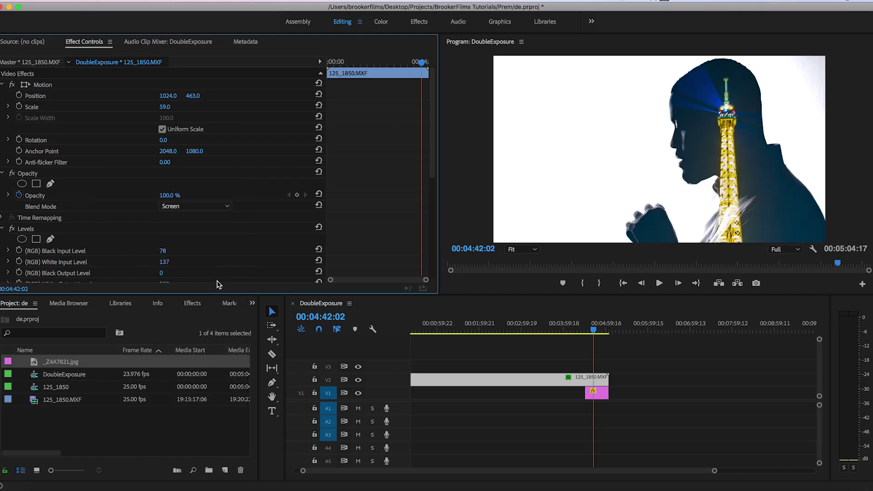
click(546, 412)
key(space)
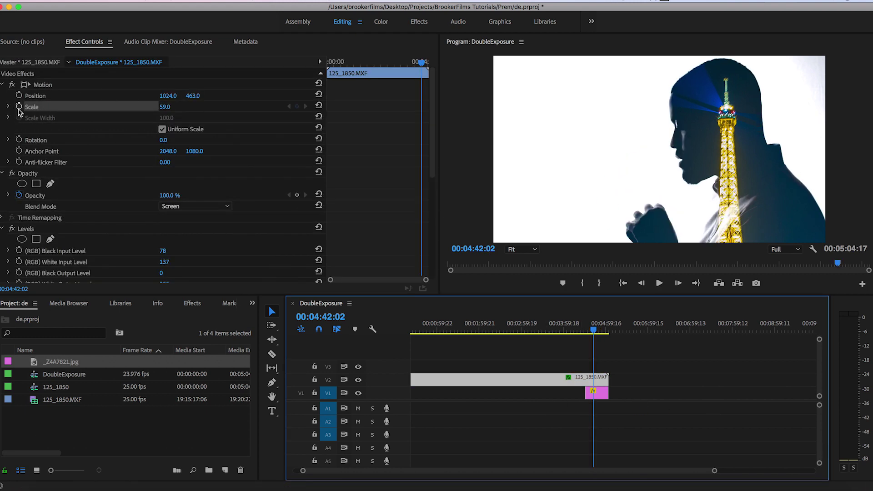
Keyframe the footage's Position and Scale from 00:04:42:02 to 00:04:57:20, ending at scale 104 and position 783, 61
click(19, 106)
click(19, 95)
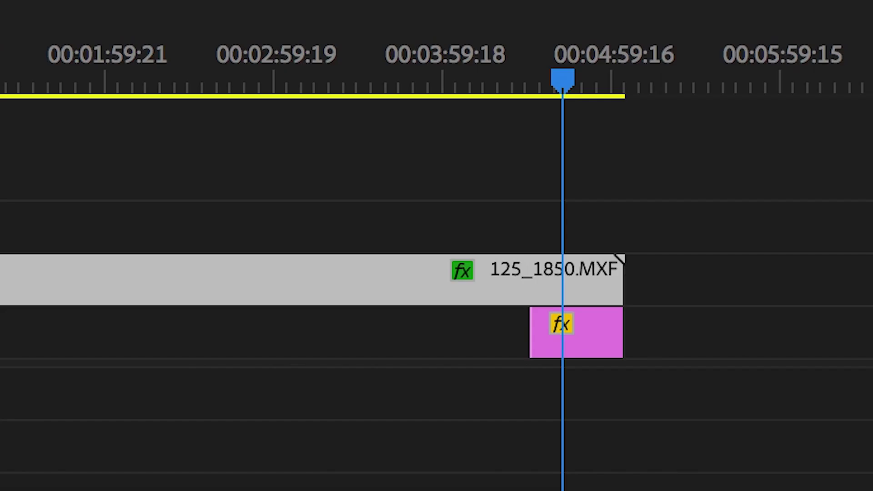
drag(569, 75, 612, 75)
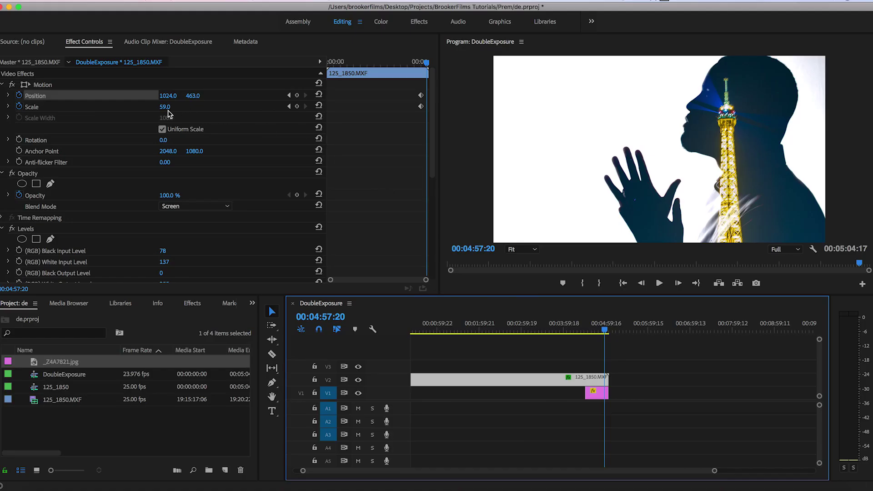
drag(167, 111, 10, 95)
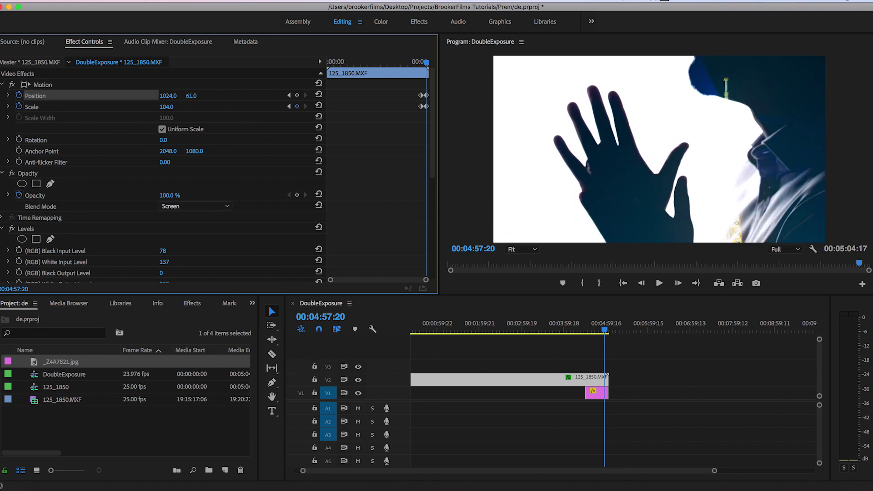
drag(169, 98, 509, 380)
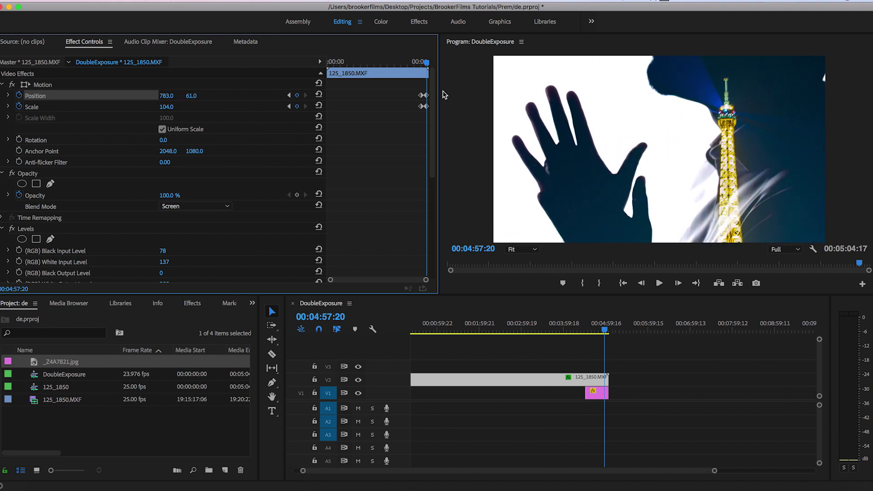
Preview the double exposure animation from the first Position and Scale keyframes at 00:04:43:02
drag(427, 63, 421, 64)
key(space)
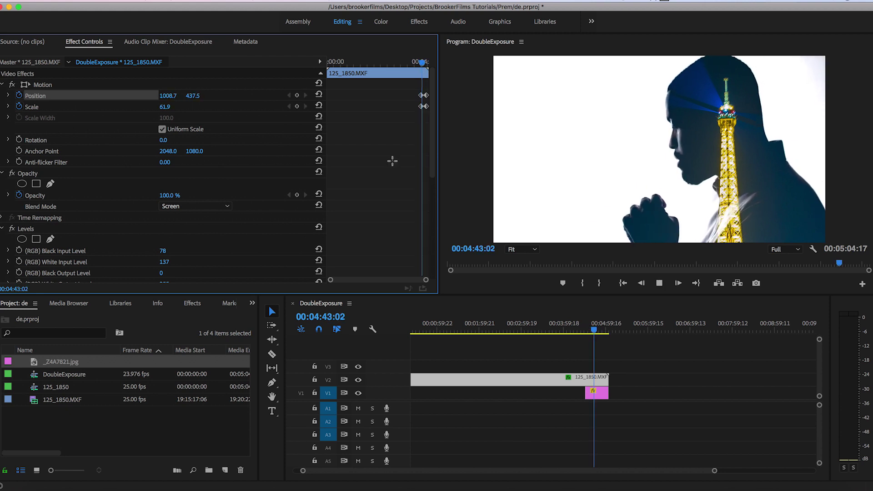
scroll(392, 161, up, 4)
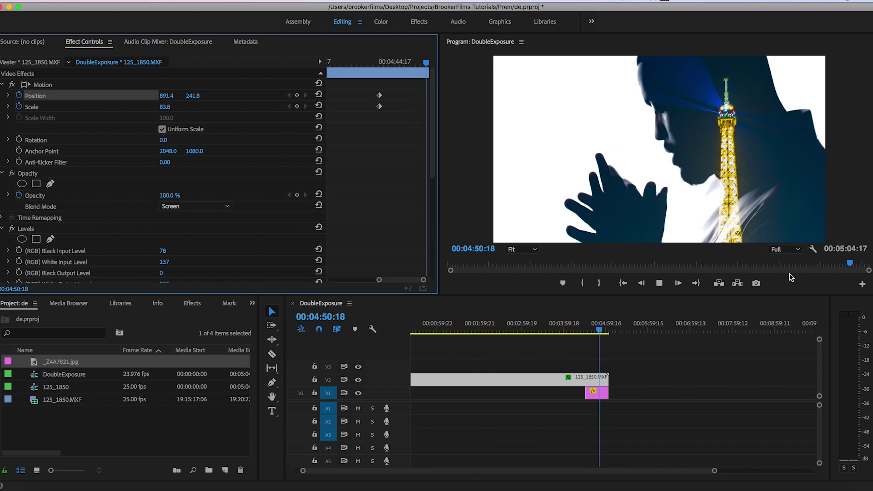
key(k)
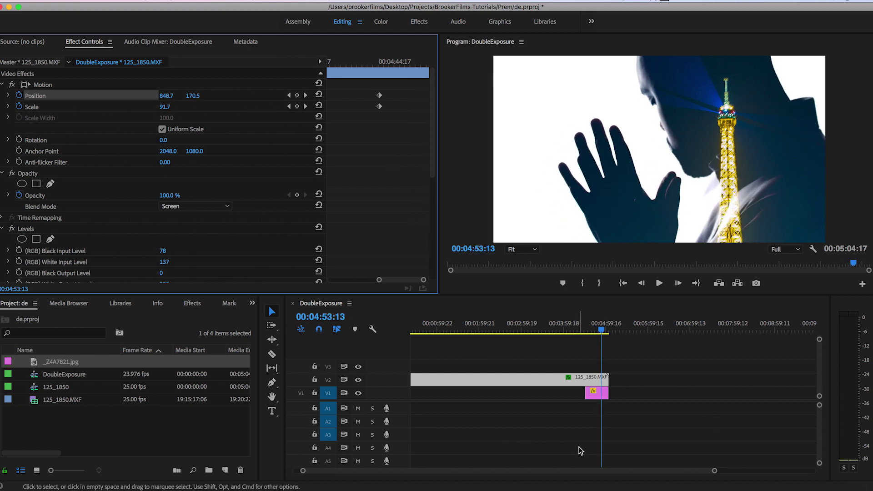
Replace the still image on V1 with the RenderedContent sunset footage and shift that clip about 8 seconds later beneath the silhouette footage
drag(578, 394, 596, 394)
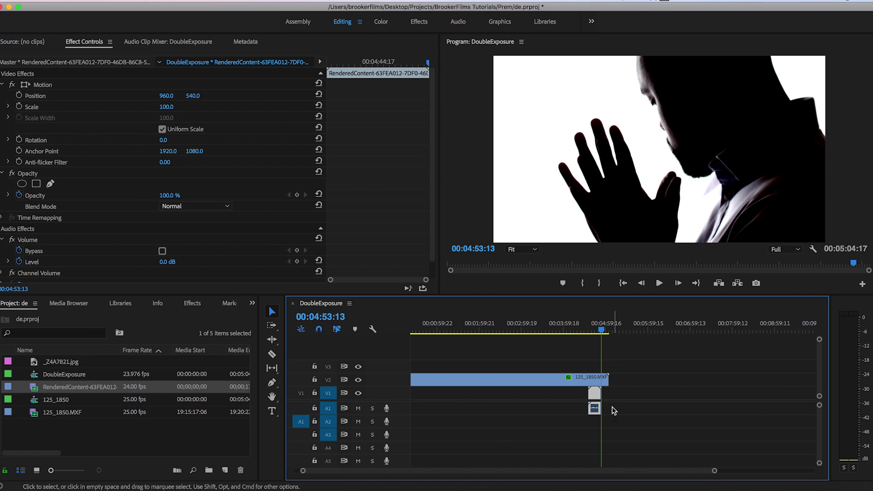
click(596, 329)
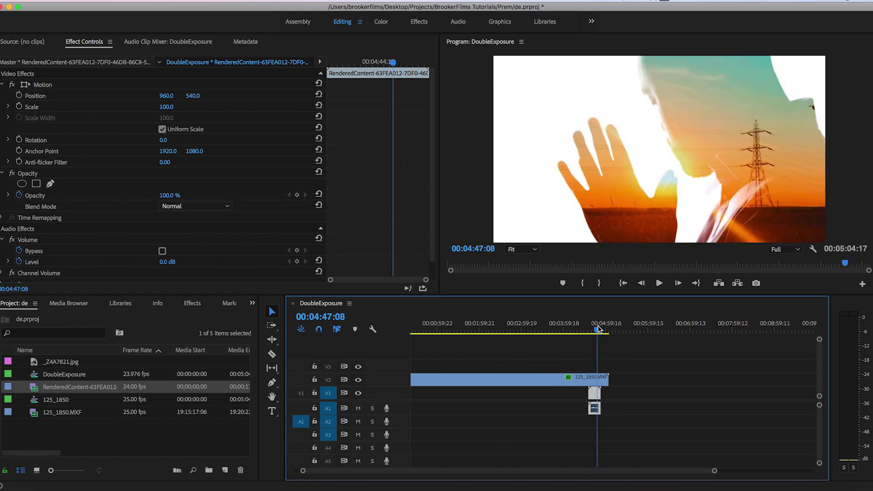
key(equal)
key(equal)
key(equal)
drag(622, 396, 665, 397)
Reframe the sunset clip on V1 to scale 79 and position 1401, 540, and preview the double exposure
drag(167, 107, 370, 96)
key(space)
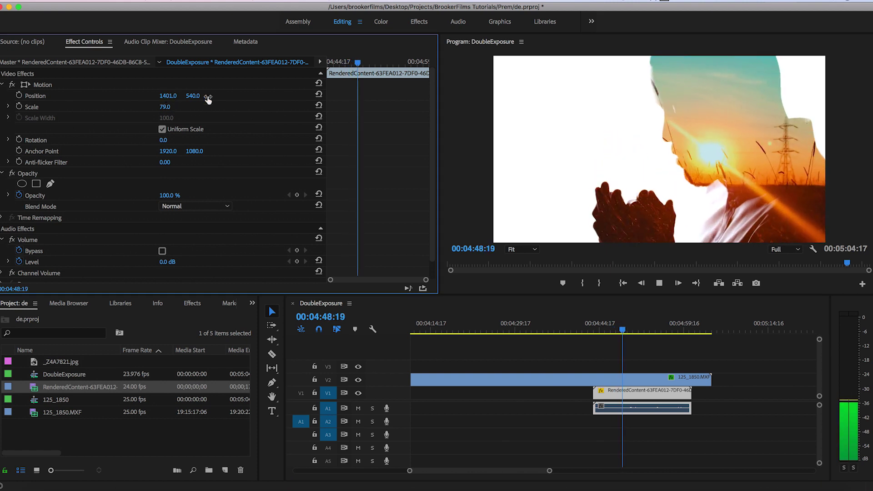